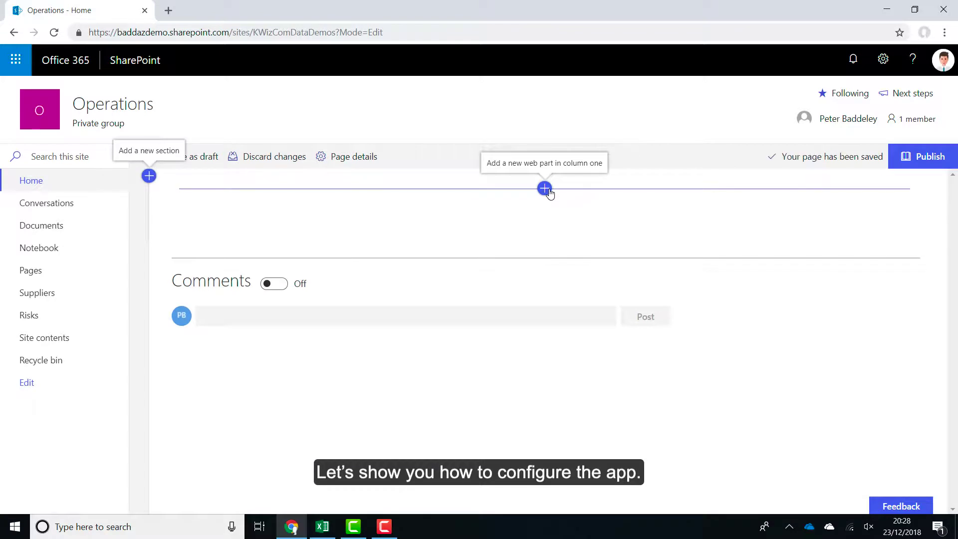
Step: Add a List aggregator web part to column one of the Operations home page
{"action": "left_click", "coordinate": [549, 192]}
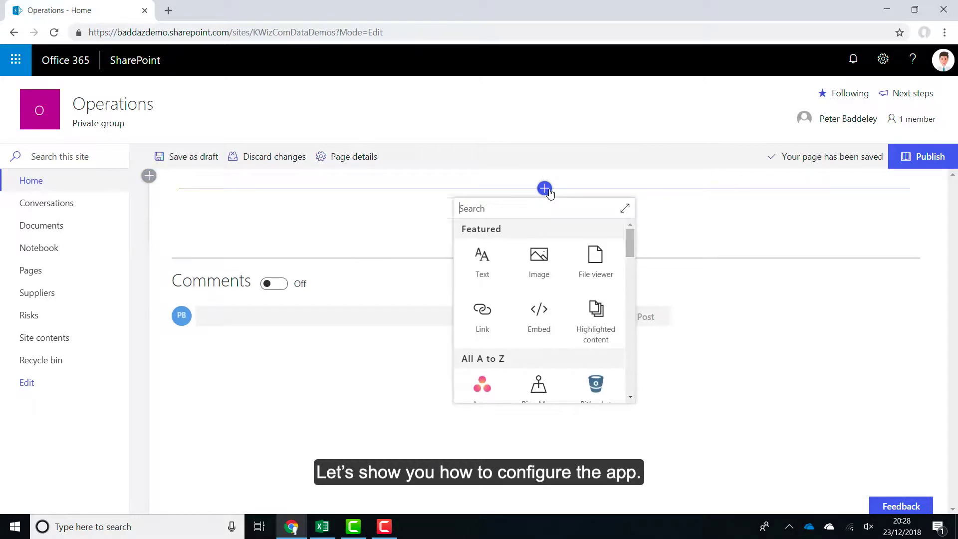
{"action": "scroll", "coordinate": [628, 256], "scroll_direction": "down", "scroll_amount": 3}
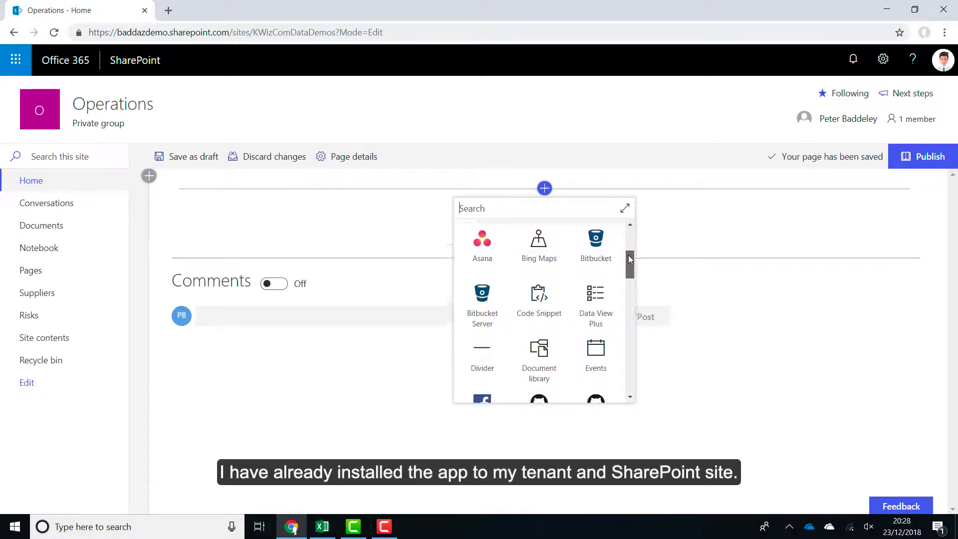
{"action": "left_click_drag", "start_coordinate": [627, 260], "coordinate": [626, 294]}
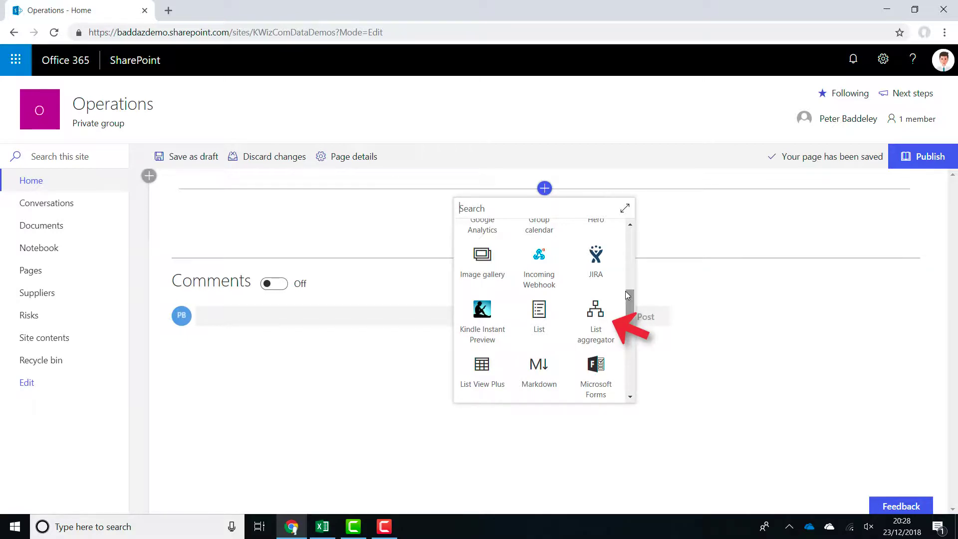
{"action": "left_click", "coordinate": [610, 310]}
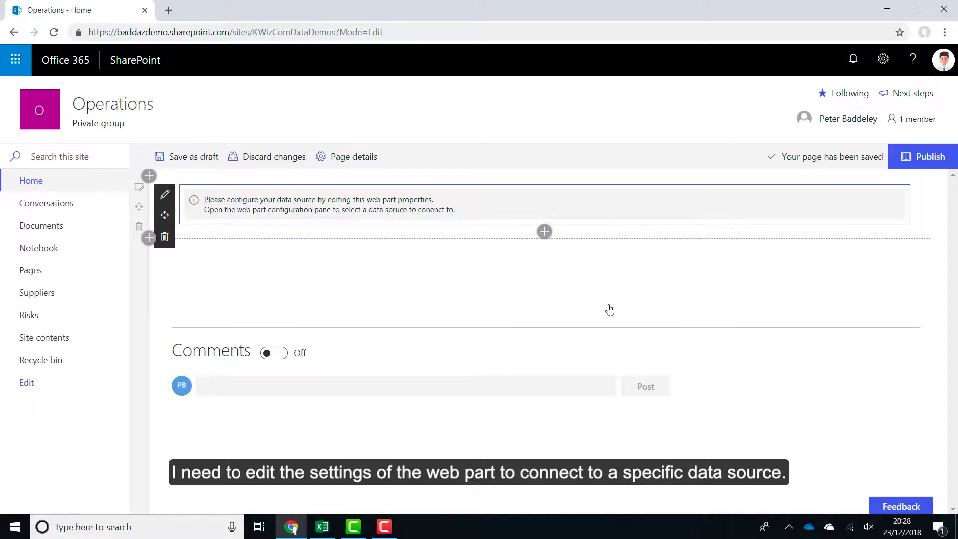
Step: Edit the List aggregator web part's properties and set its data source type to Excel file (in SharePoint)
{"action": "left_click", "coordinate": [166, 195]}
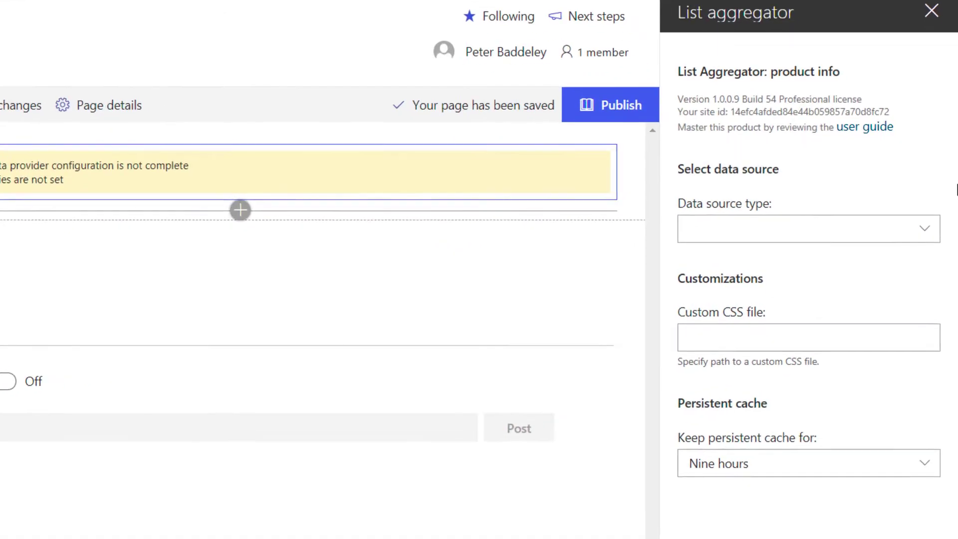
{"action": "left_click", "coordinate": [930, 233]}
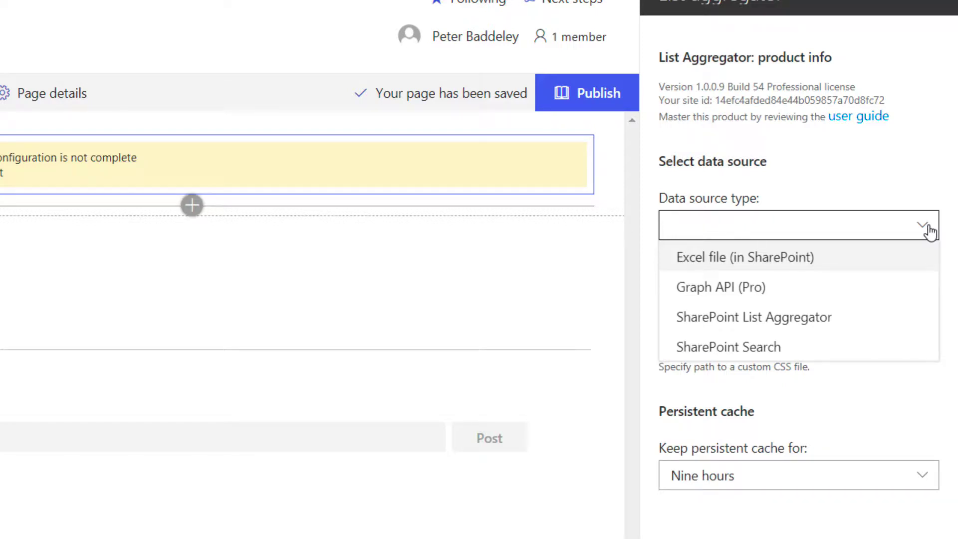
{"action": "left_click", "coordinate": [888, 257]}
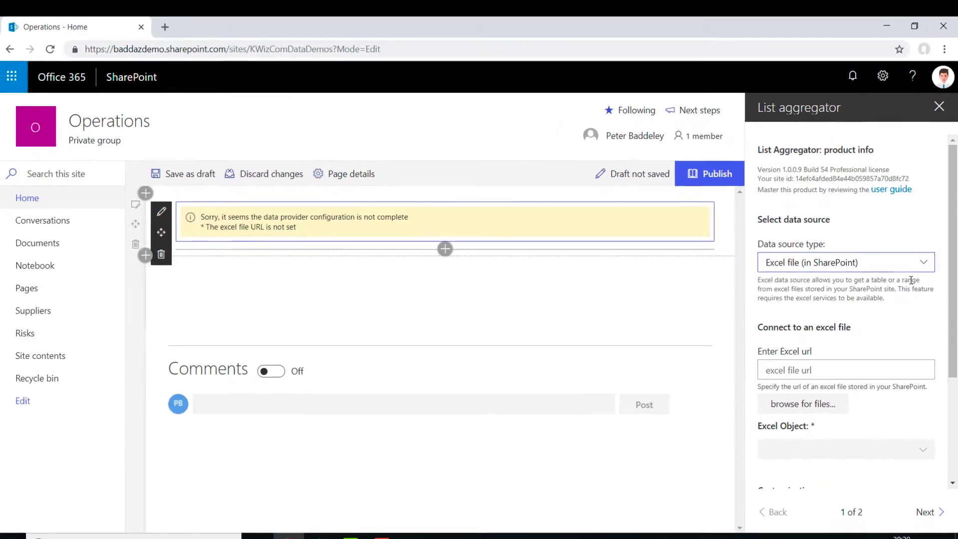
Step: Switch to the Purchase Orders workbook in Excel and select the range named Table1 to check the source data
{"action": "left_click", "coordinate": [323, 538]}
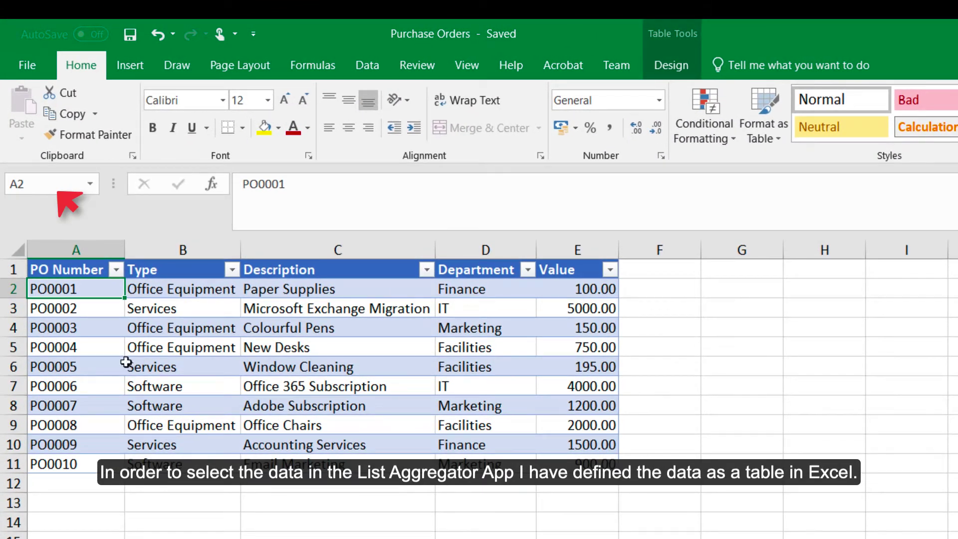
{"action": "left_click", "coordinate": [81, 160]}
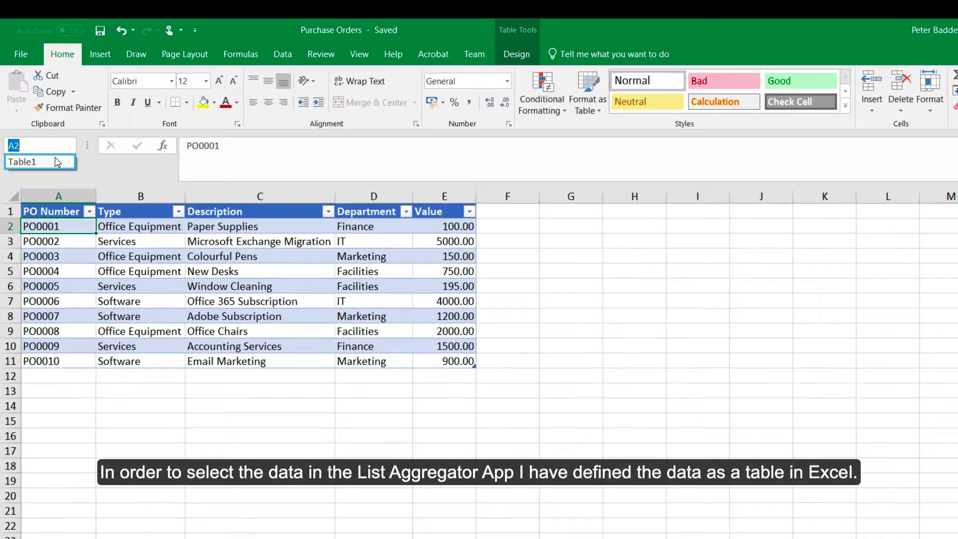
{"action": "left_click", "coordinate": [75, 205]}
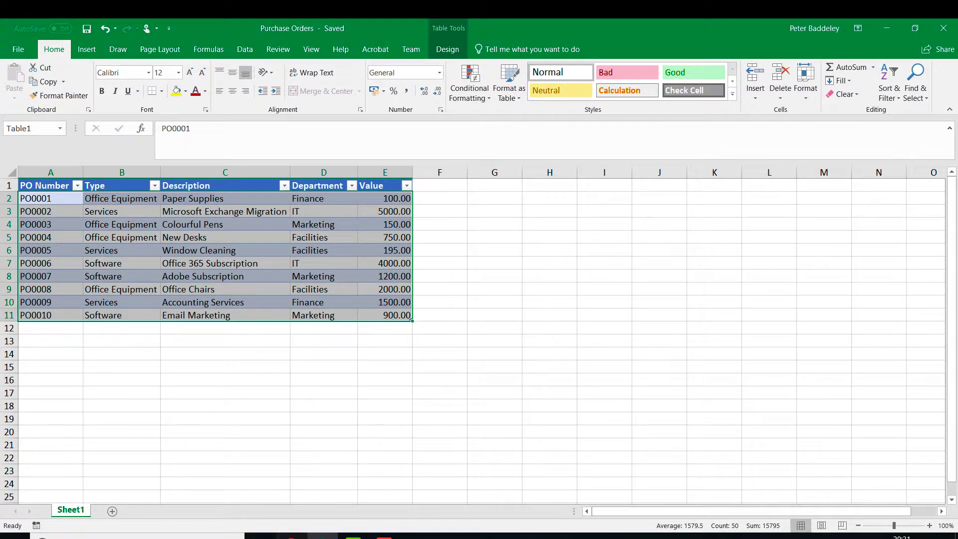
Step: Return to SharePoint in the browser and connect the web part to Purchase Orders.xlsx from the Documents library
{"action": "left_click", "coordinate": [292, 536]}
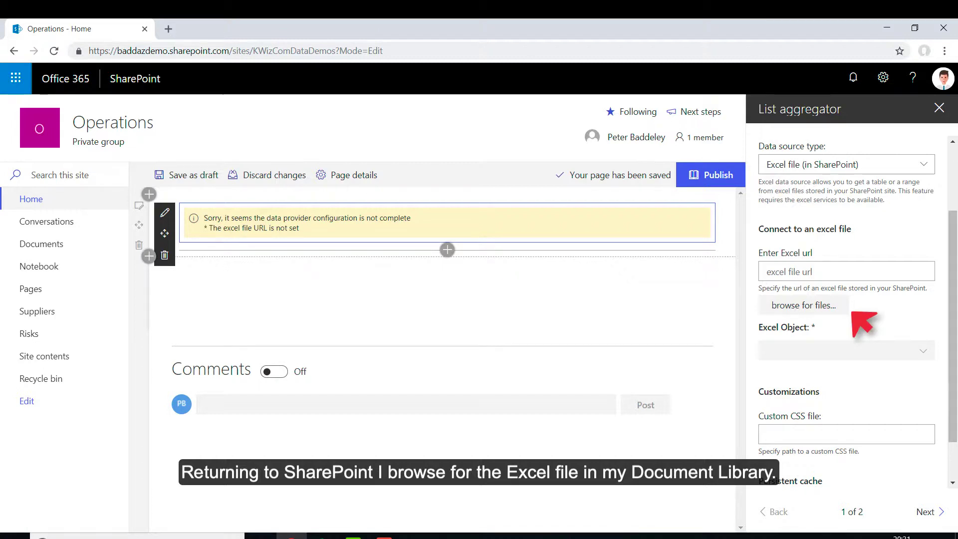
{"action": "left_click", "coordinate": [781, 303]}
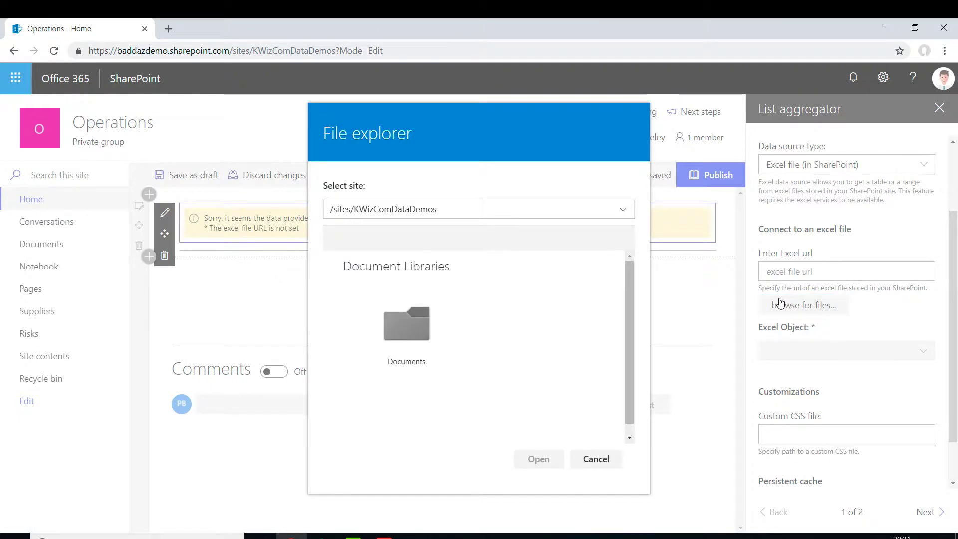
{"action": "left_click", "coordinate": [407, 323]}
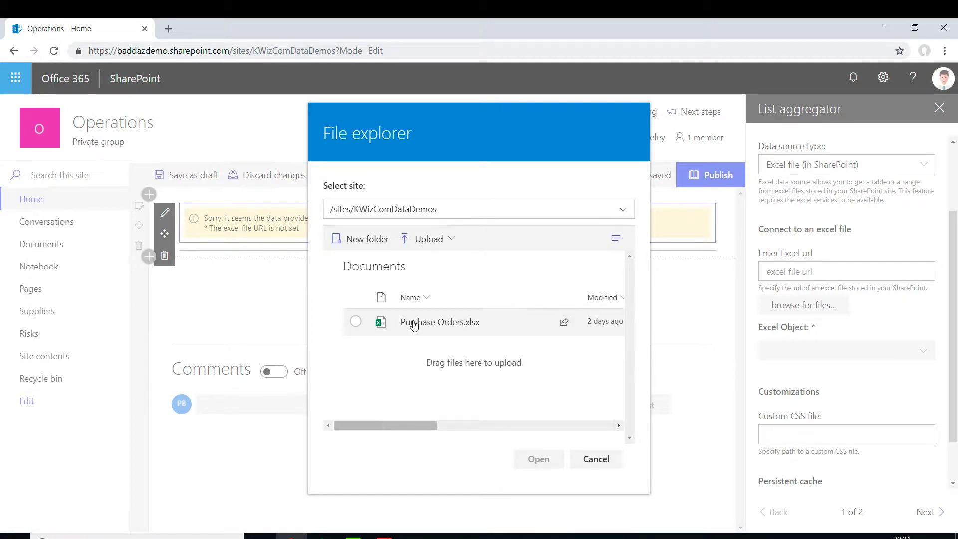
{"action": "left_click", "coordinate": [355, 322]}
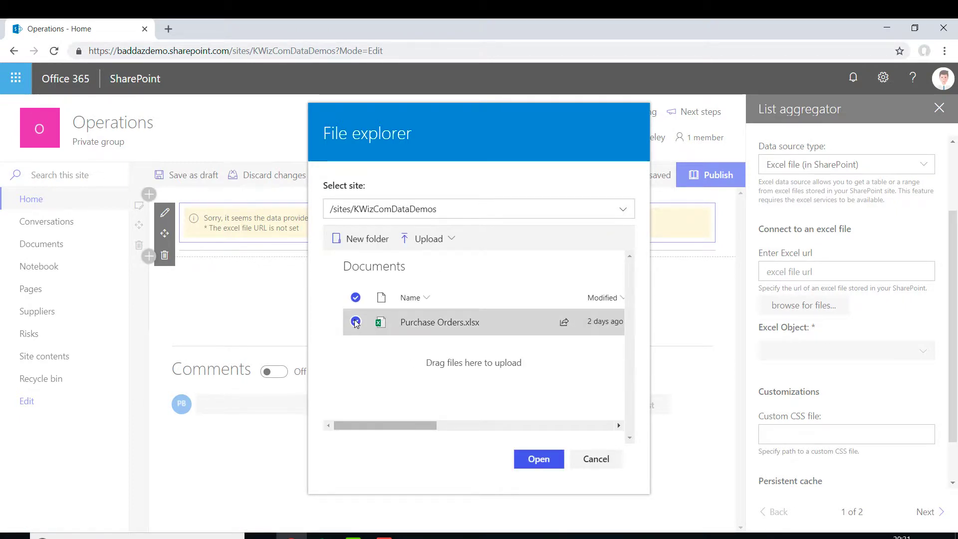
{"action": "left_click", "coordinate": [553, 467]}
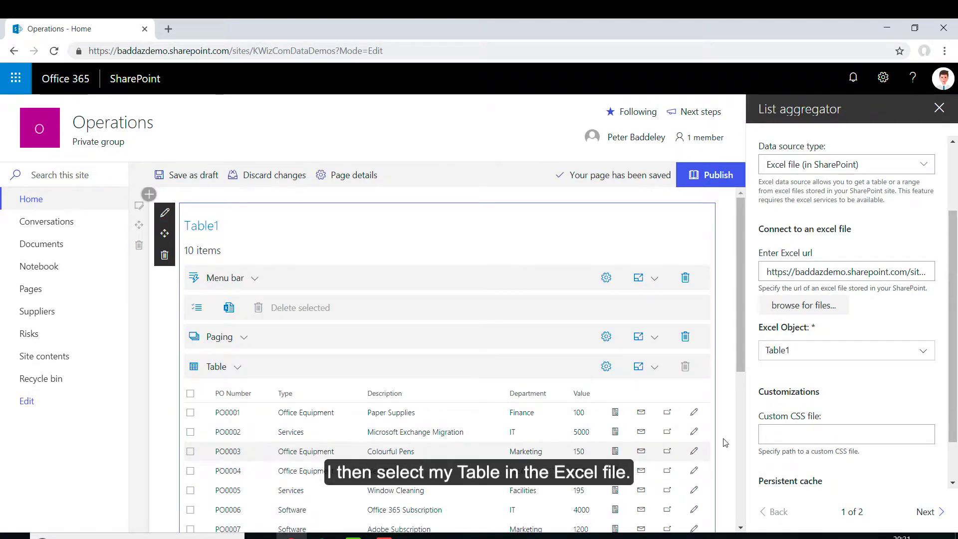
Step: Choose Table1 as the Excel object for the web part and look through its rows
{"action": "left_click", "coordinate": [925, 353]}
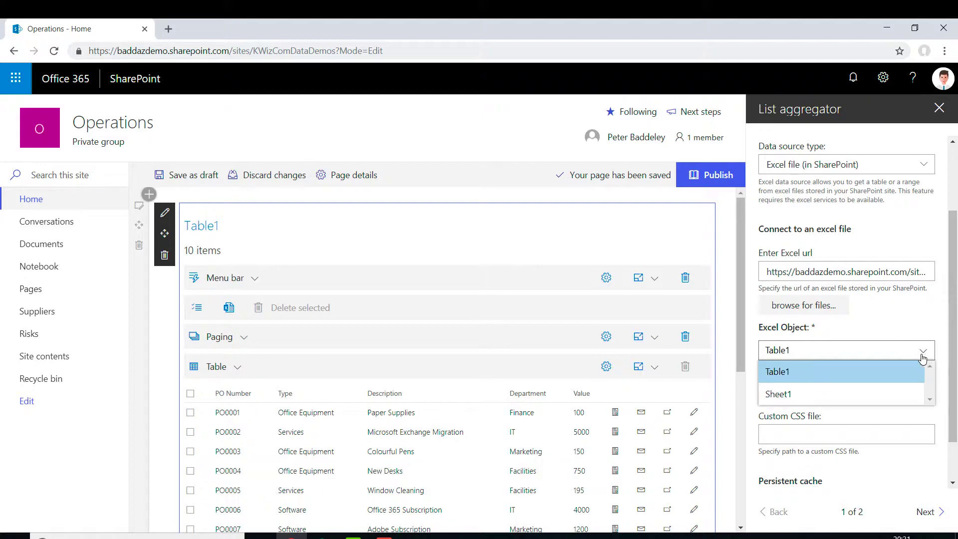
{"action": "left_click", "coordinate": [903, 368]}
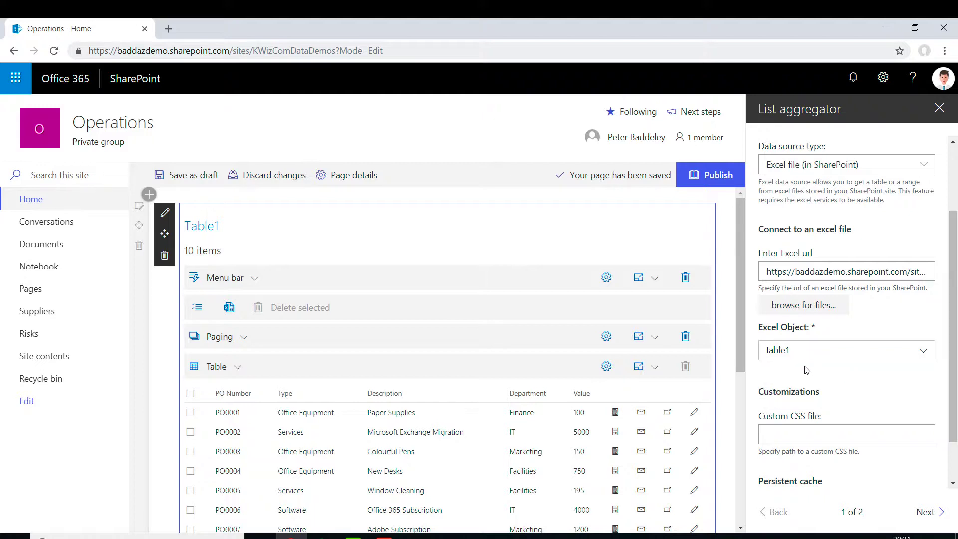
{"action": "left_click_drag", "start_coordinate": [740, 354], "coordinate": [761, 408]}
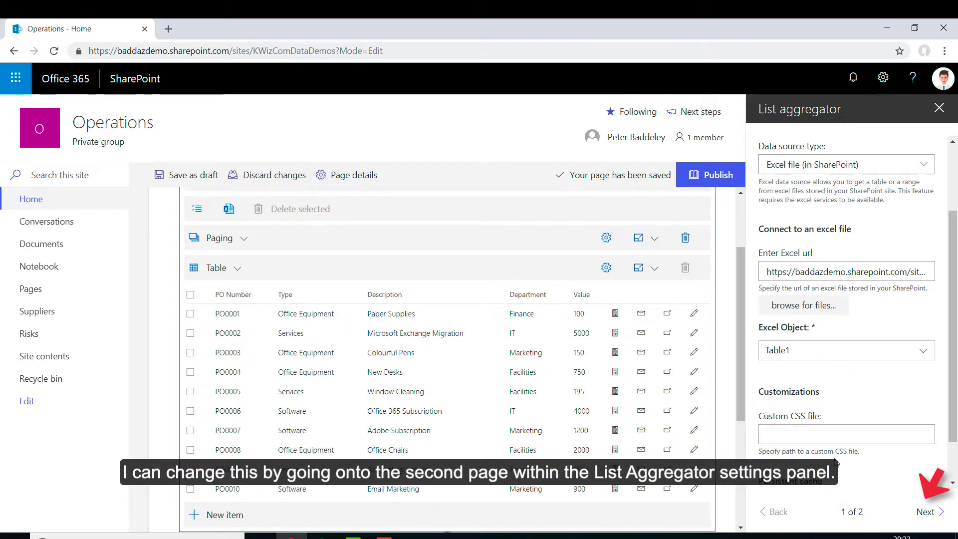
Step: Add column info for PONumber with the friendly name Purchase Order Number, keeping Text as the field data type
{"action": "left_click", "coordinate": [931, 513]}
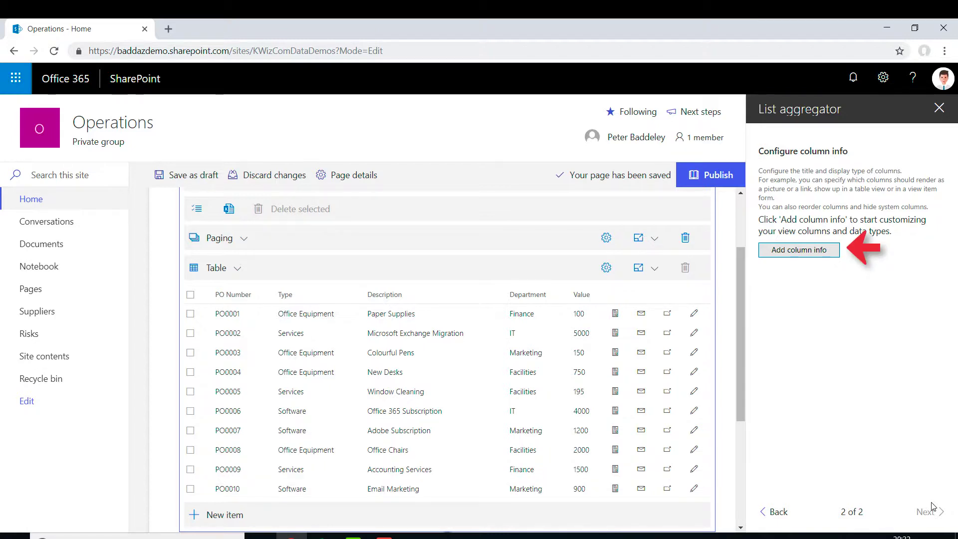
{"action": "left_click", "coordinate": [828, 254]}
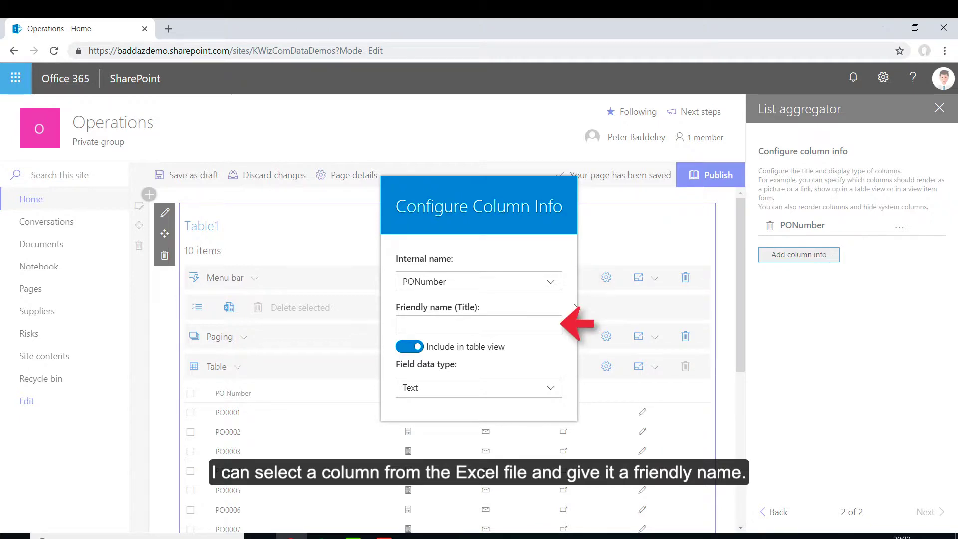
{"action": "left_click", "coordinate": [502, 319]}
{"action": "type", "text": "Pu"}
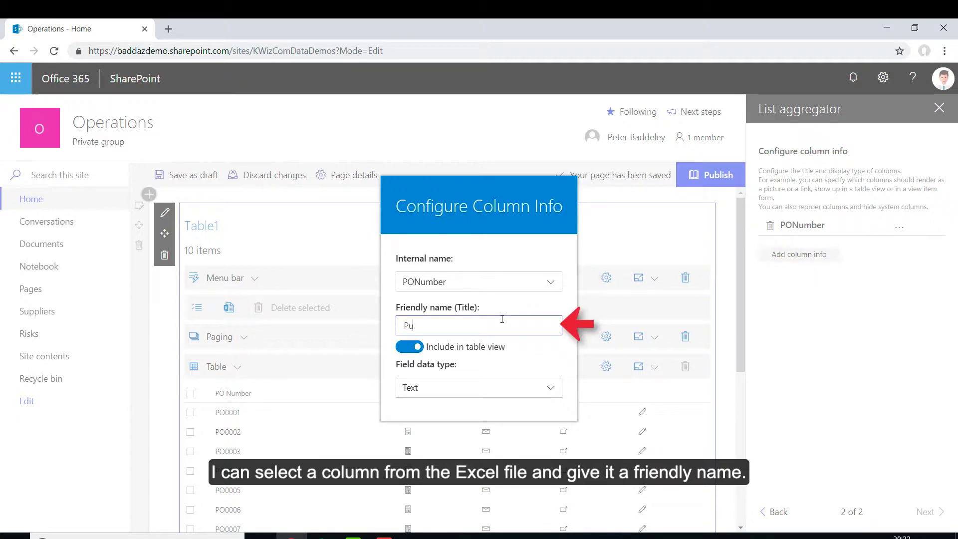
{"action": "type", "text": "rchase O"}
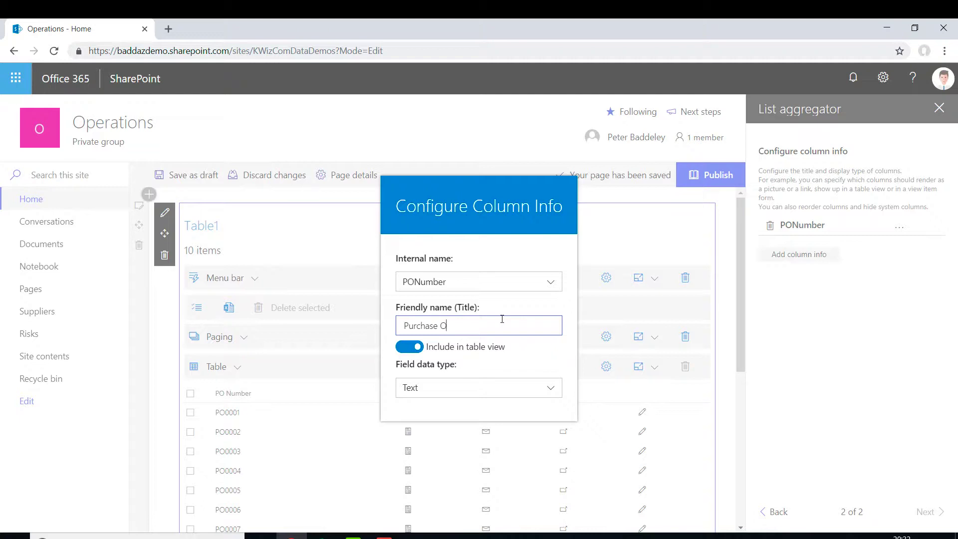
{"action": "type", "text": "rder Number"}
{"action": "left_click", "coordinate": [538, 387]}
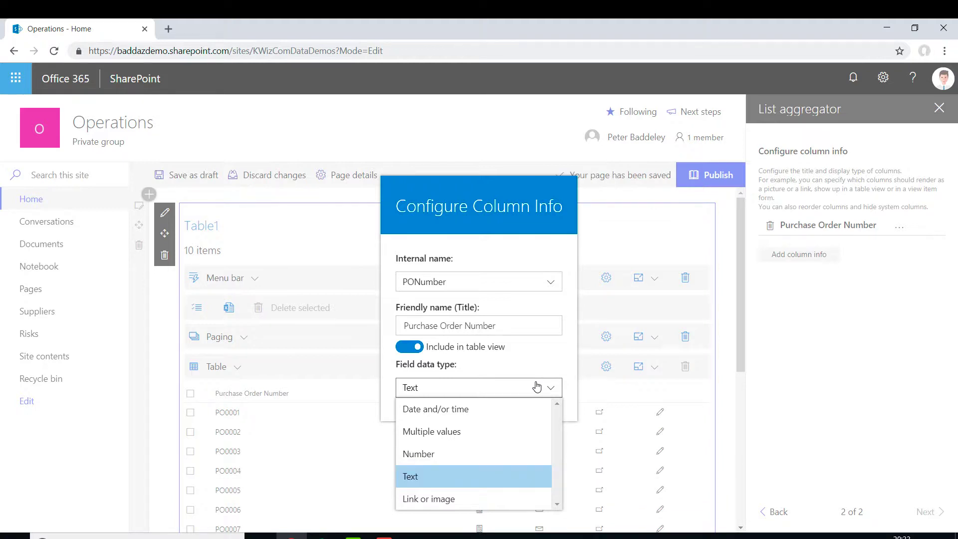
{"action": "left_click", "coordinate": [549, 353]}
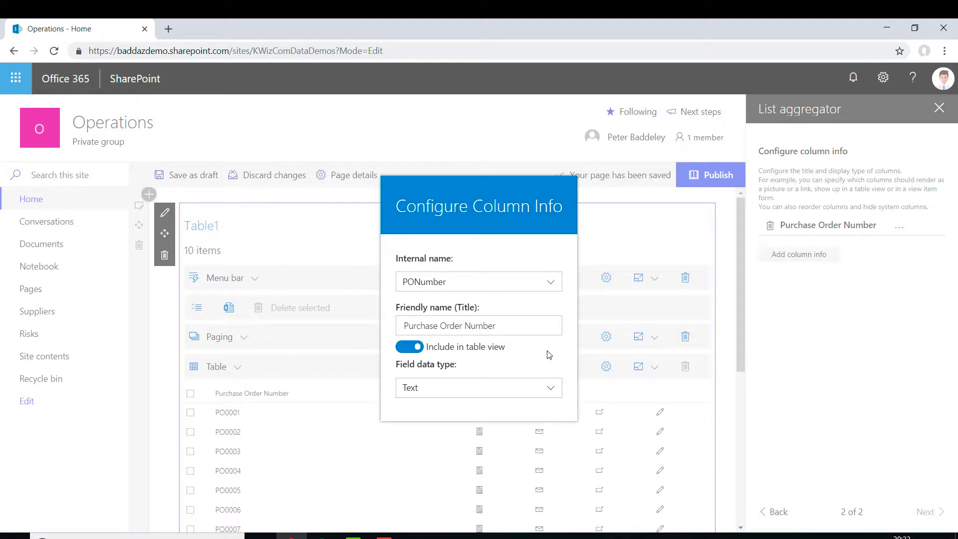
{"action": "left_click", "coordinate": [851, 346]}
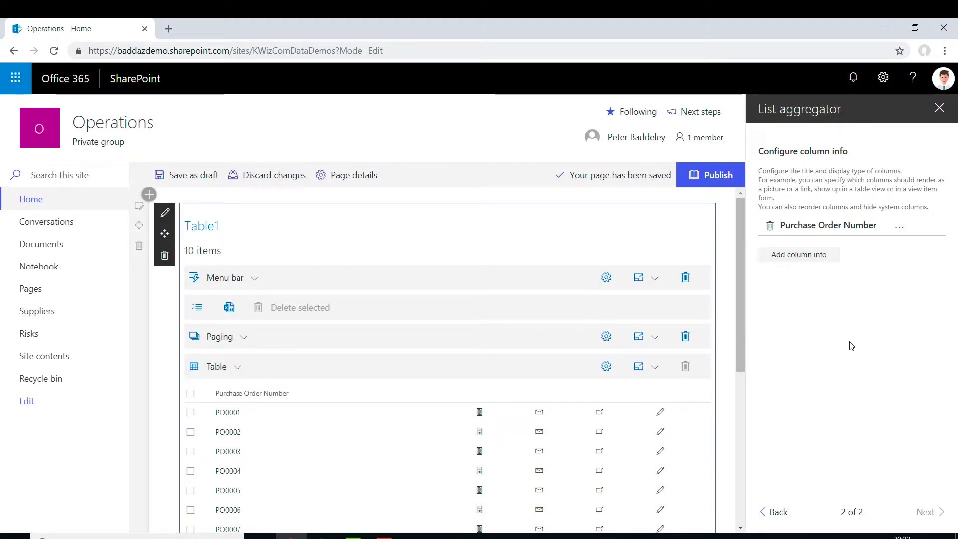
Step: Add column info for the Type column with the friendly name Purchase Category
{"action": "left_click", "coordinate": [809, 259]}
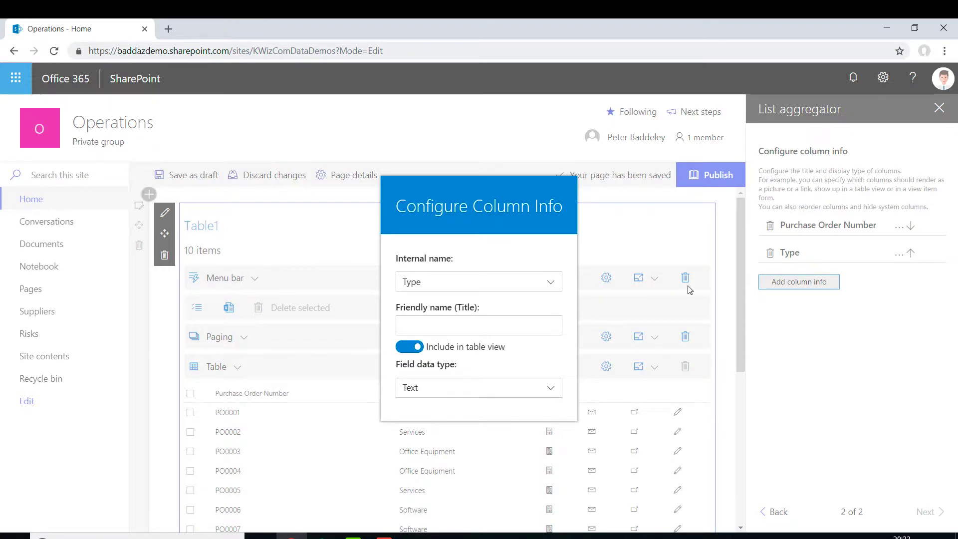
{"action": "left_click", "coordinate": [543, 323]}
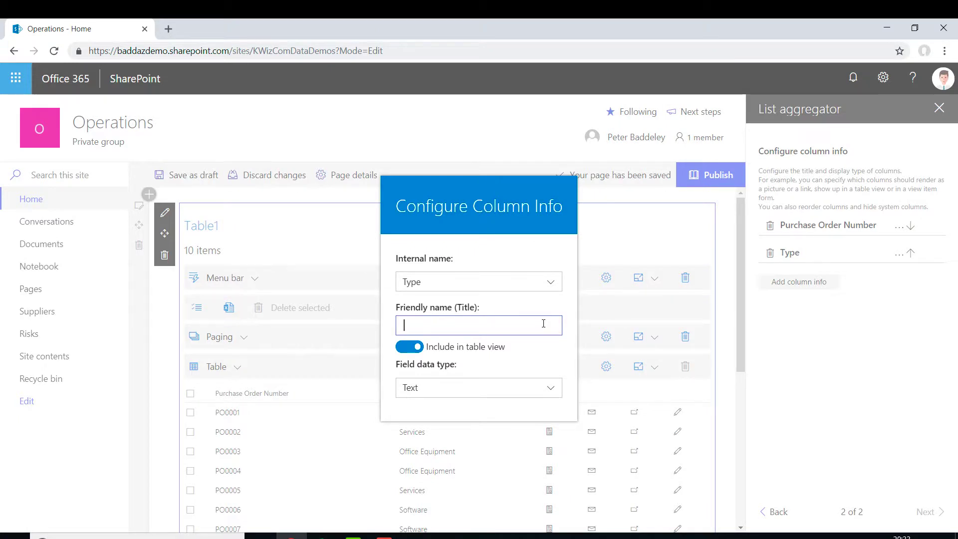
{"action": "type", "text": "Purchas"}
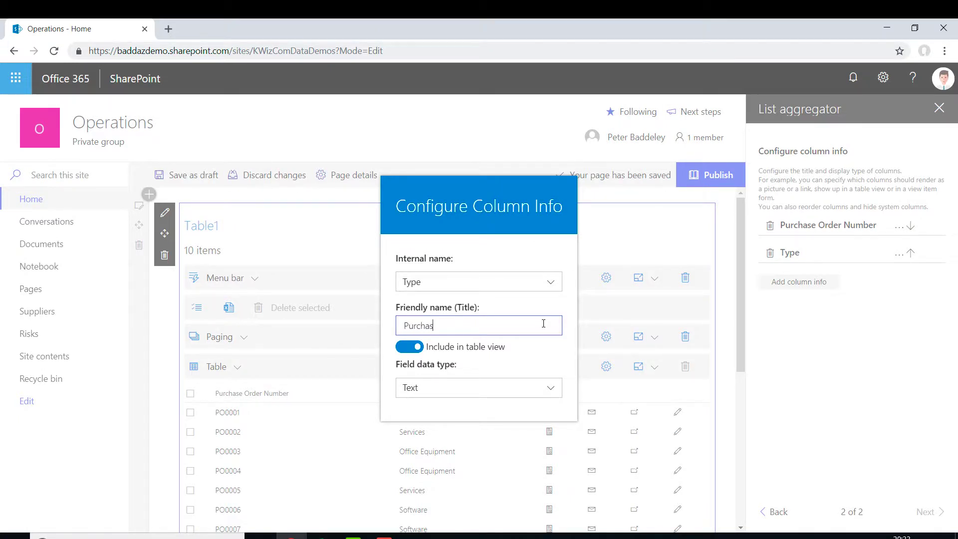
{"action": "type", "text": "e Oategory"}
{"action": "left_click", "coordinate": [826, 364]}
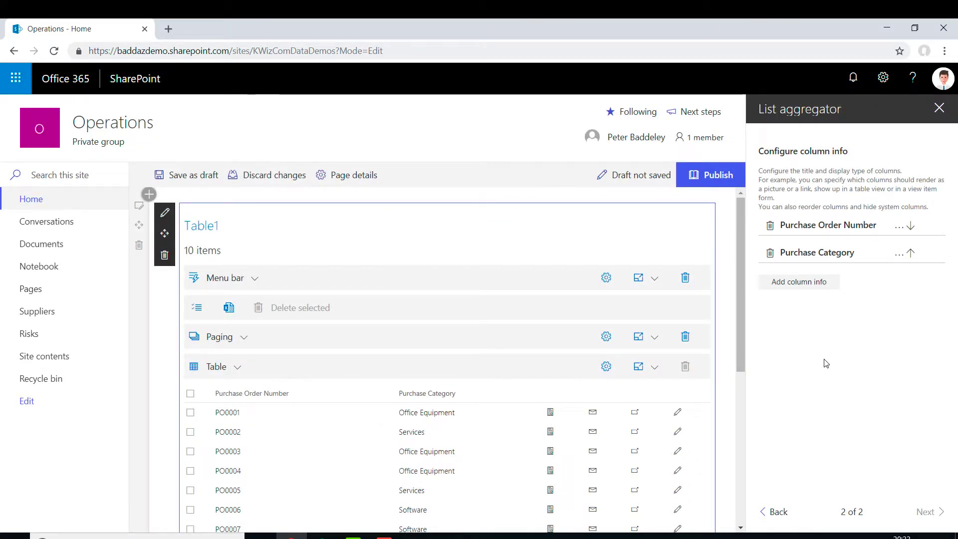
Step: Add column info for the Department column, leaving its friendly name blank
{"action": "left_click", "coordinate": [810, 283]}
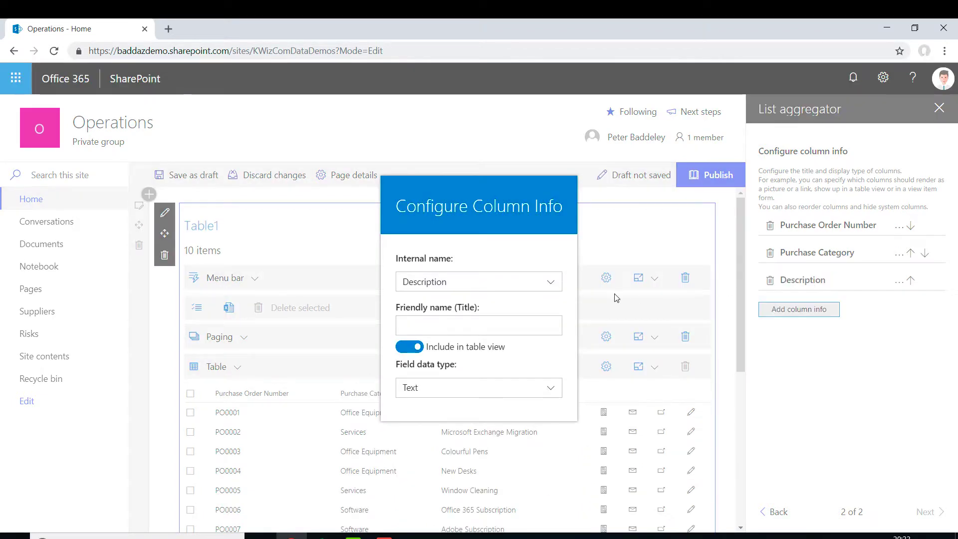
{"action": "left_click", "coordinate": [474, 283]}
{"action": "left_click", "coordinate": [452, 325]}
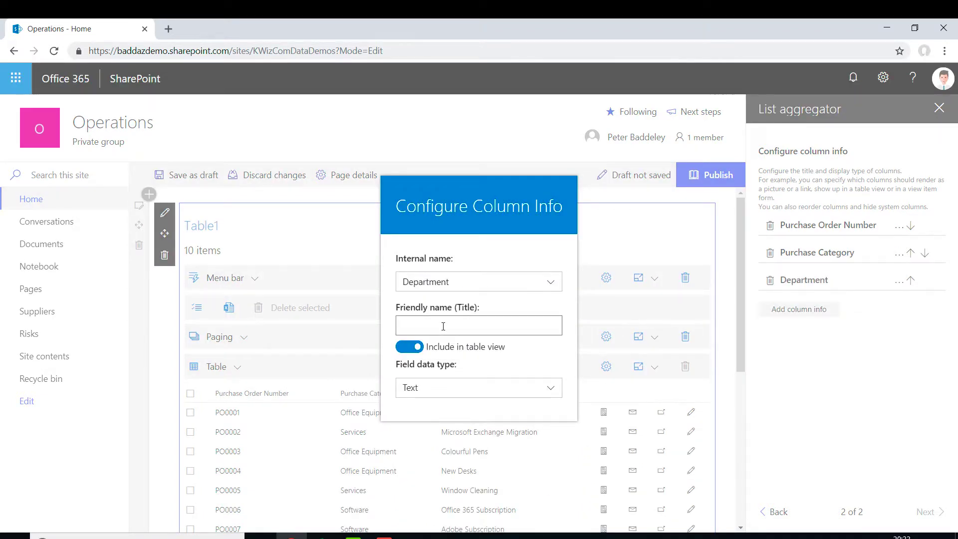
{"action": "left_click", "coordinate": [787, 385]}
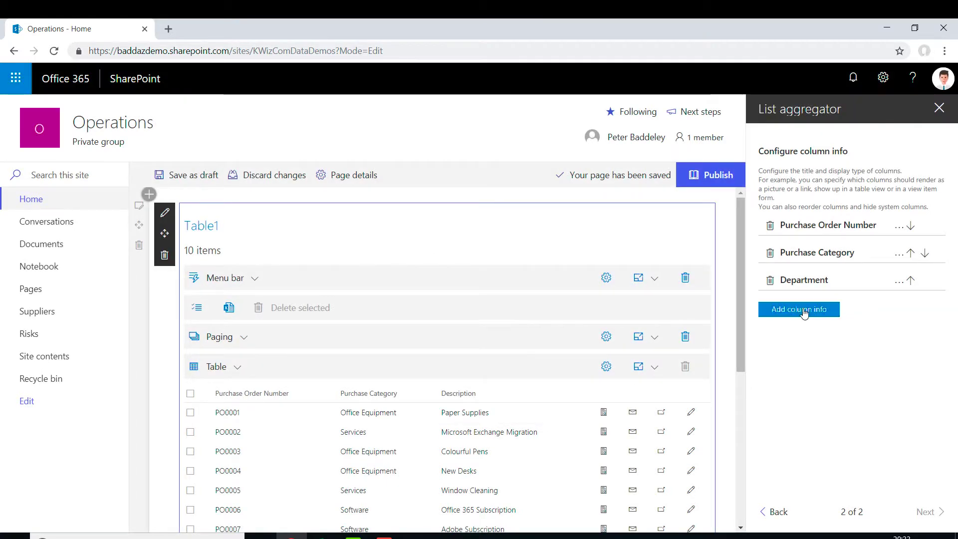
Step: Add column info for the Value column with the friendly name Value and the field data type Number
{"action": "left_click", "coordinate": [482, 322]}
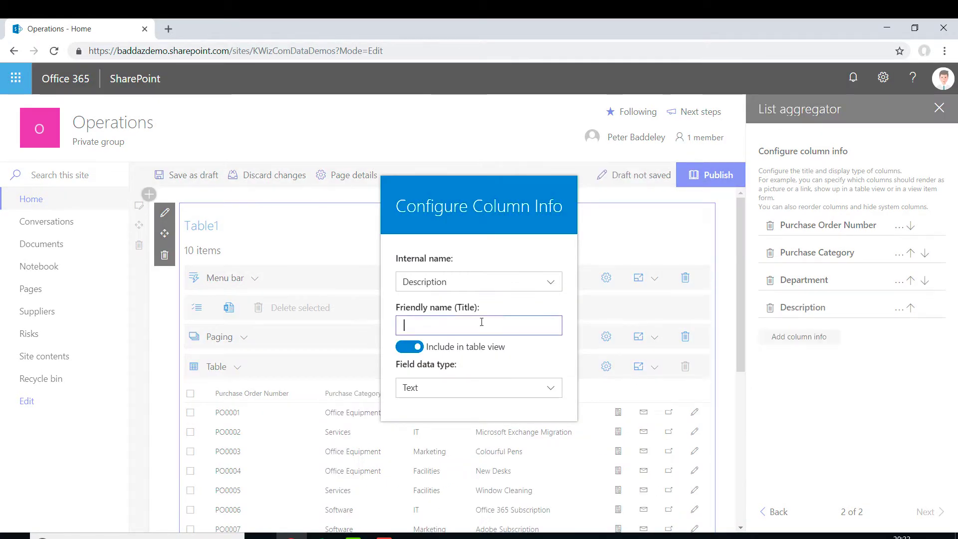
{"action": "type", "text": "Value"}
{"action": "left_click", "coordinate": [478, 284]}
{"action": "left_click", "coordinate": [434, 325]}
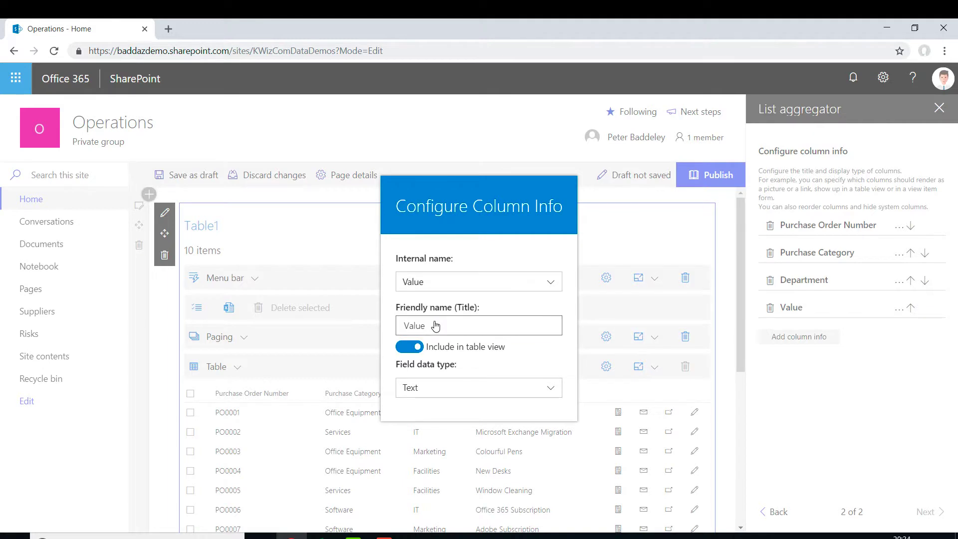
{"action": "left_click", "coordinate": [485, 397]}
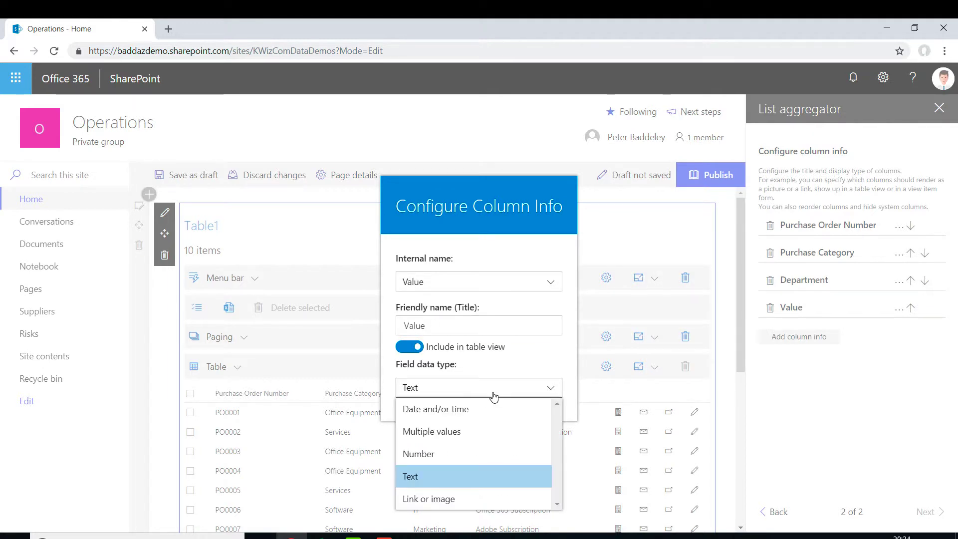
{"action": "left_click", "coordinate": [437, 454]}
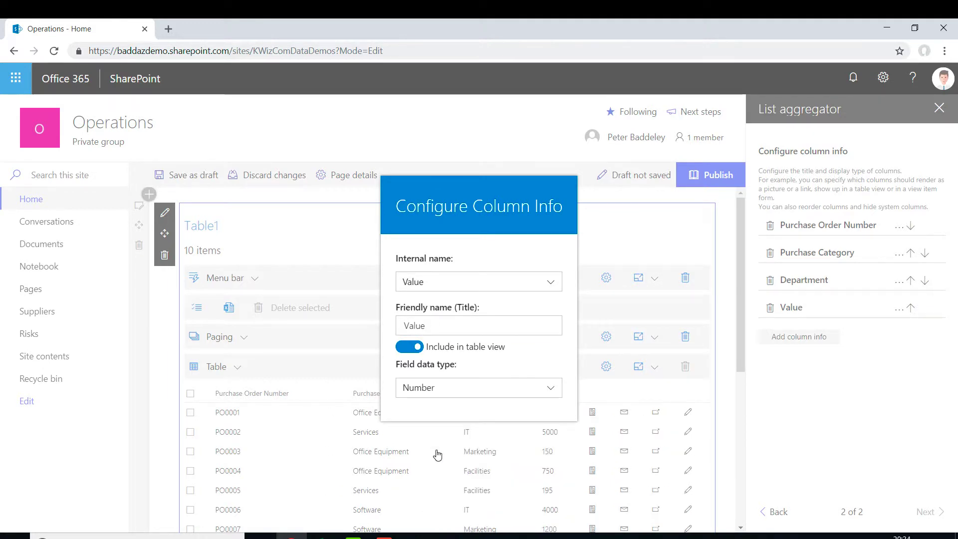
{"action": "left_click", "coordinate": [878, 421]}
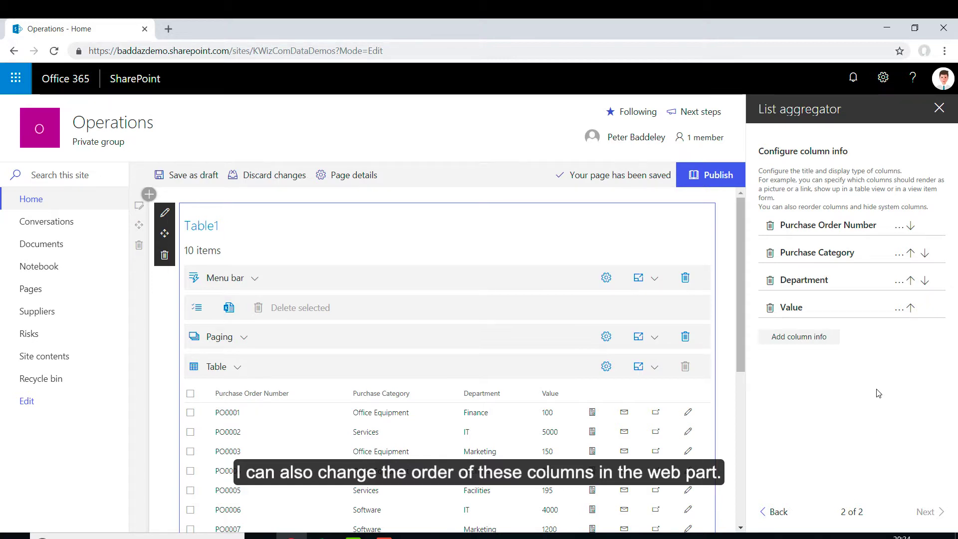
Step: Move the Department column above Purchase Category in the column order and close the web part's configuration
{"action": "left_click", "coordinate": [911, 281]}
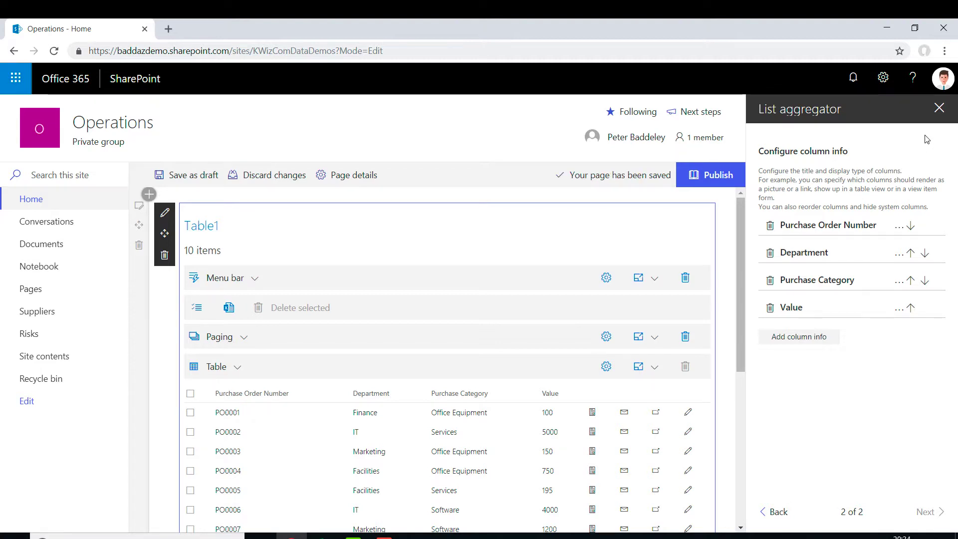
{"action": "left_click", "coordinate": [938, 110]}
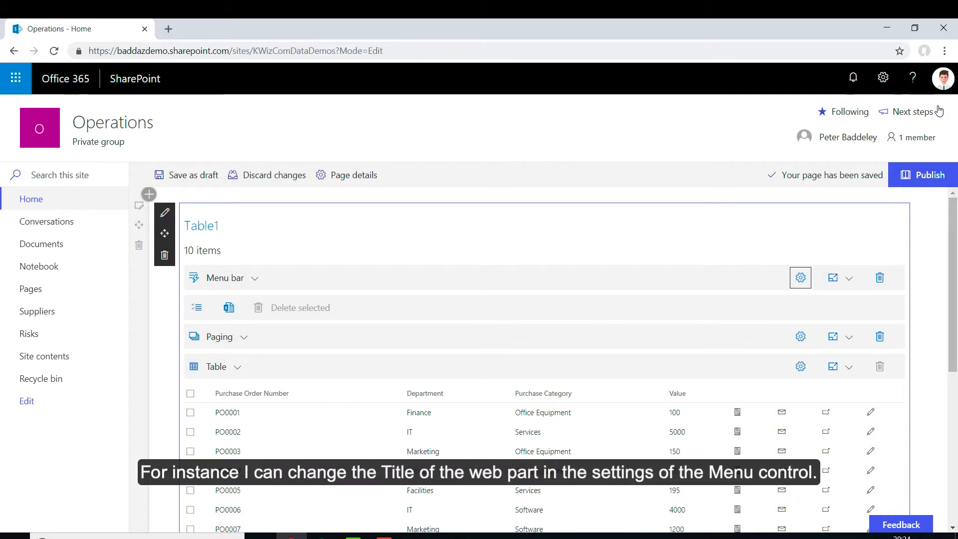
Step: Replace the small title in the Menu bar control's settings with Purchase Orders and close the designer
{"action": "left_click", "coordinate": [801, 277]}
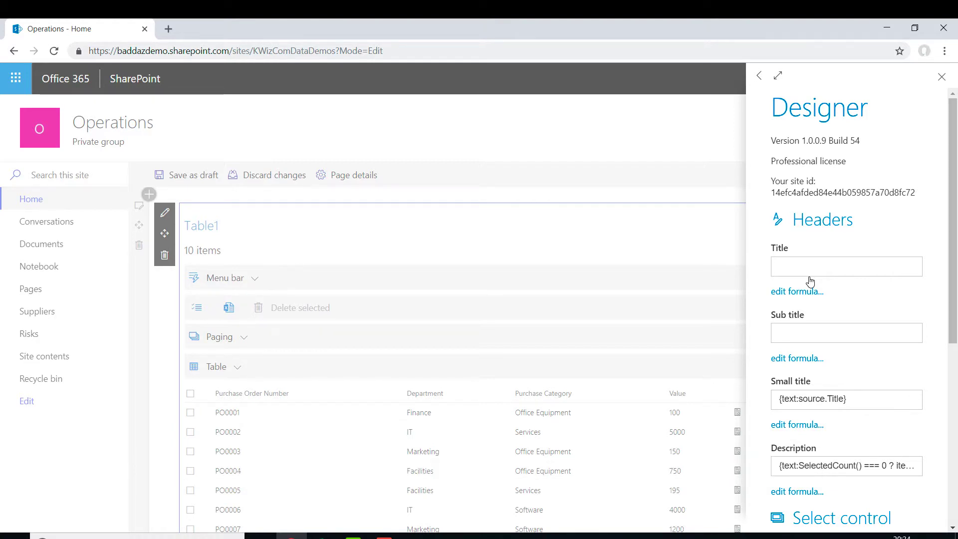
{"action": "left_click_drag", "start_coordinate": [877, 400], "coordinate": [766, 402]}
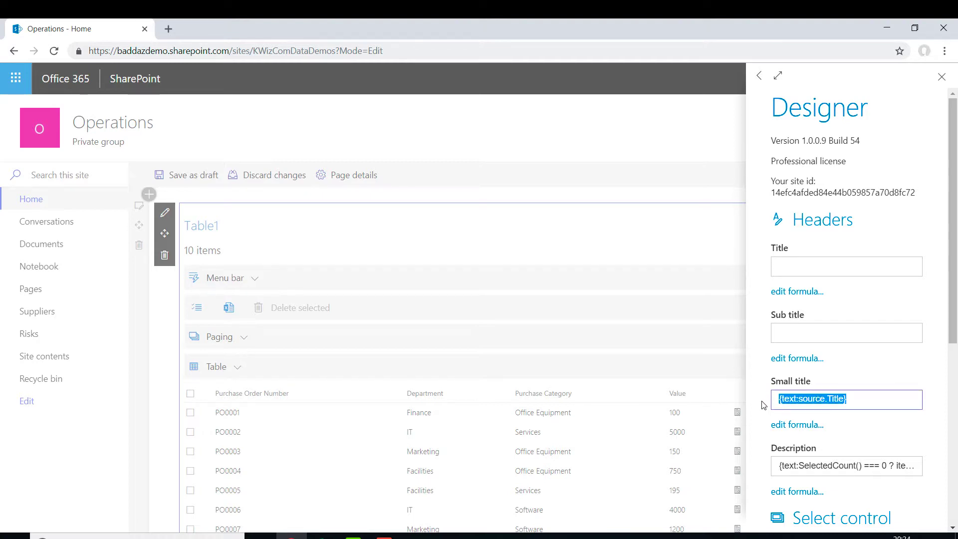
{"action": "type", "text": "Pur"}
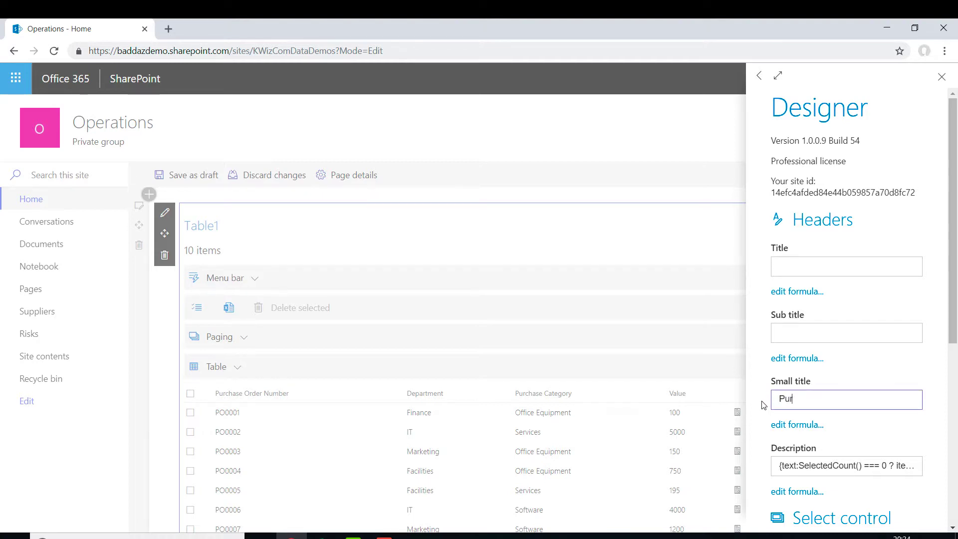
{"action": "type", "text": "chase Orders"}
{"action": "left_click", "coordinate": [675, 251]}
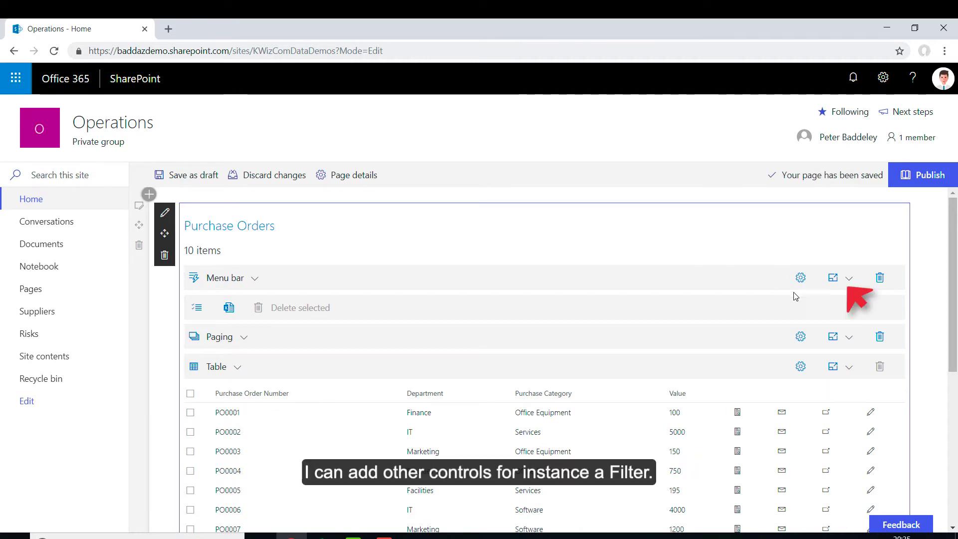
Step: Add a Filter (pro) control above the menu bar with a search on the Department column, and publish the page
{"action": "left_click", "coordinate": [848, 280]}
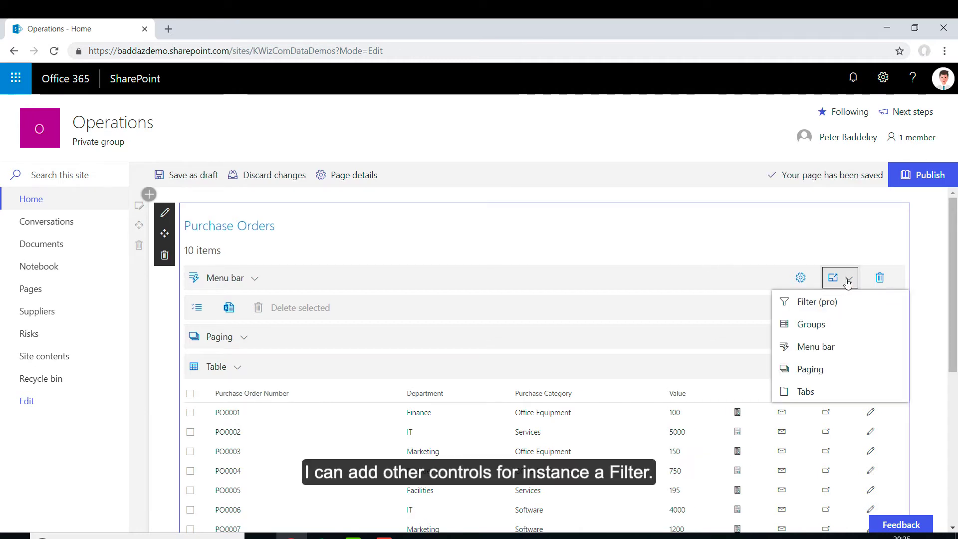
{"action": "left_click", "coordinate": [834, 302]}
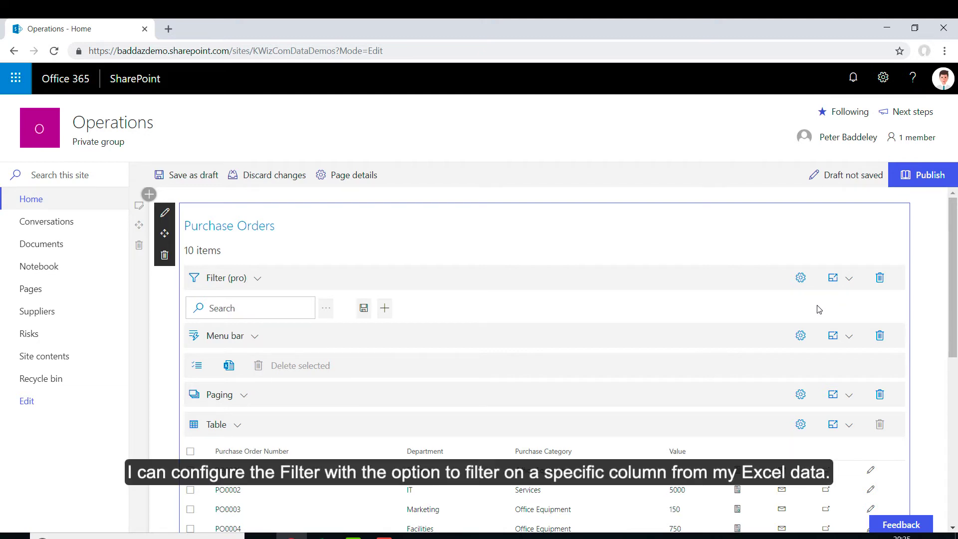
{"action": "left_click_drag", "start_coordinate": [426, 455], "coordinate": [471, 319]}
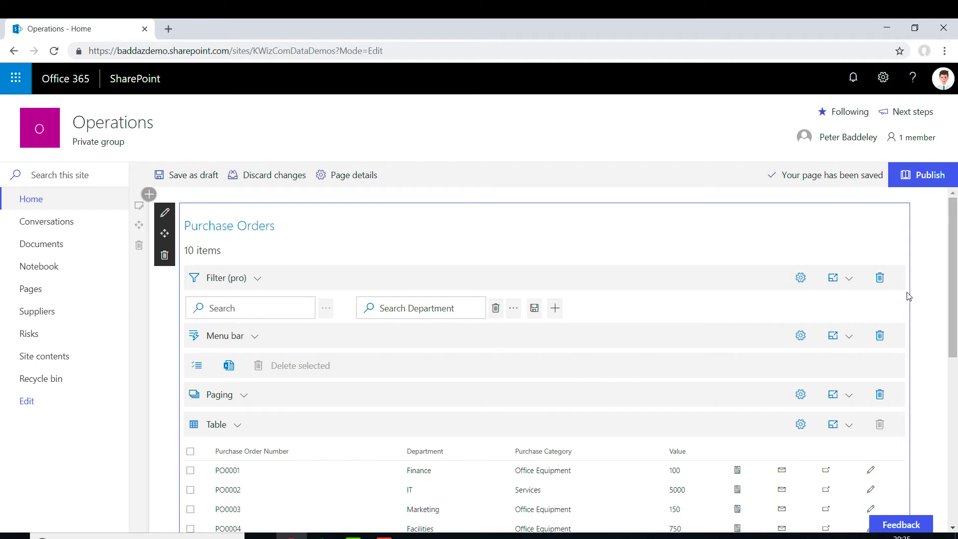
{"action": "left_click", "coordinate": [954, 180]}
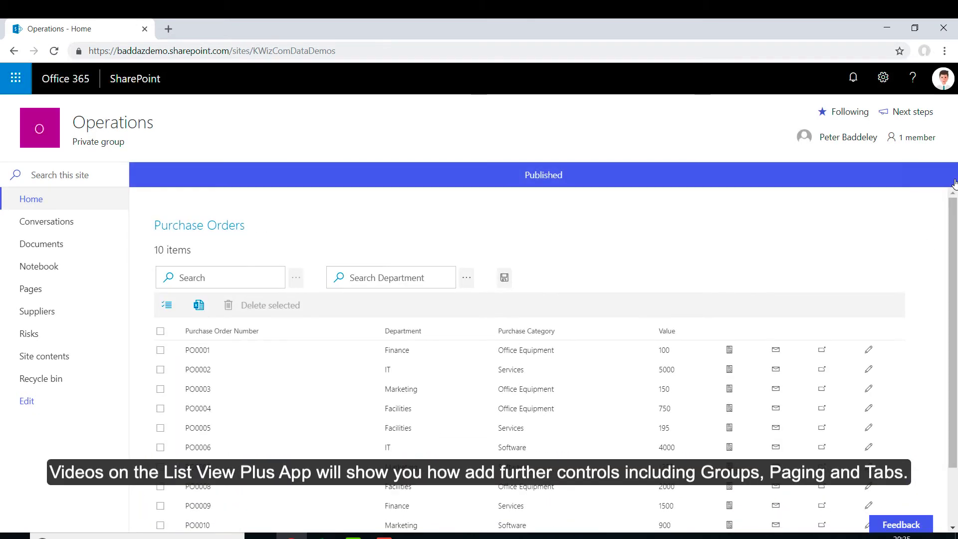